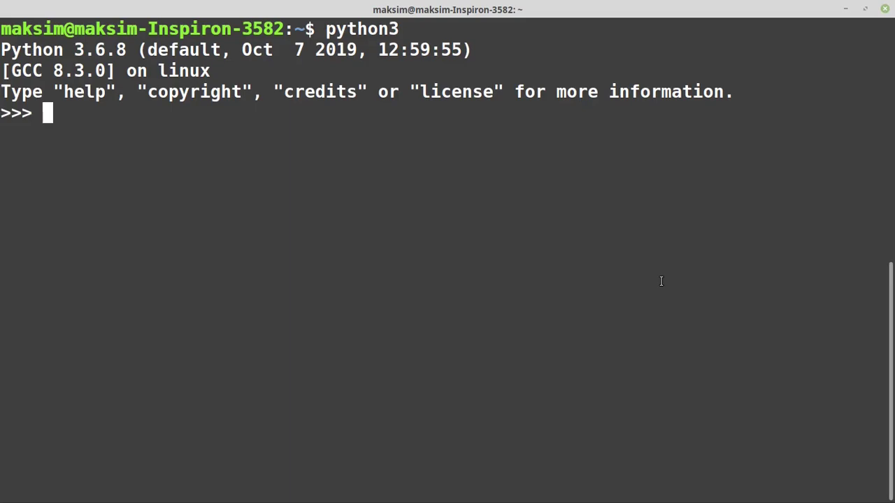
# Evaluate 0 | 0, 0 | 1, 1 | 0 and 1 | 1 at the Python prompt, getting 0, 1, 1, 1
pyautogui.write('0 | 0')
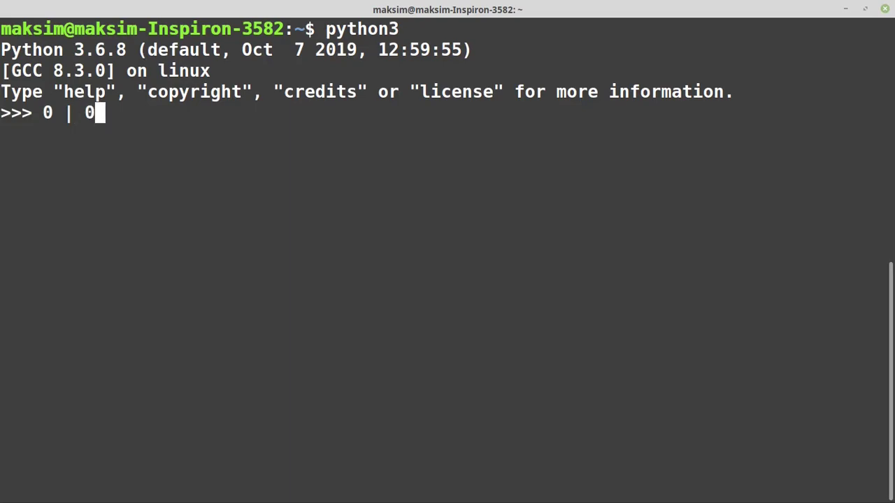
pyautogui.press('Return')
pyautogui.write('0 | 1')
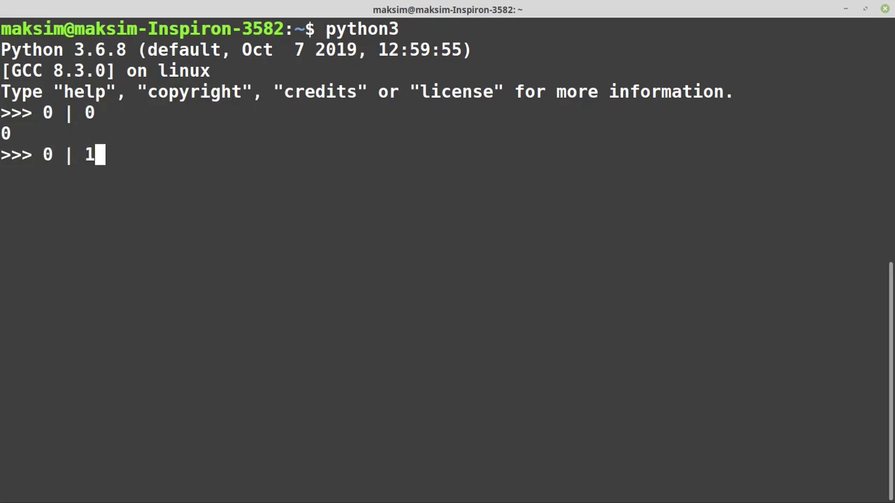
pyautogui.press('Return')
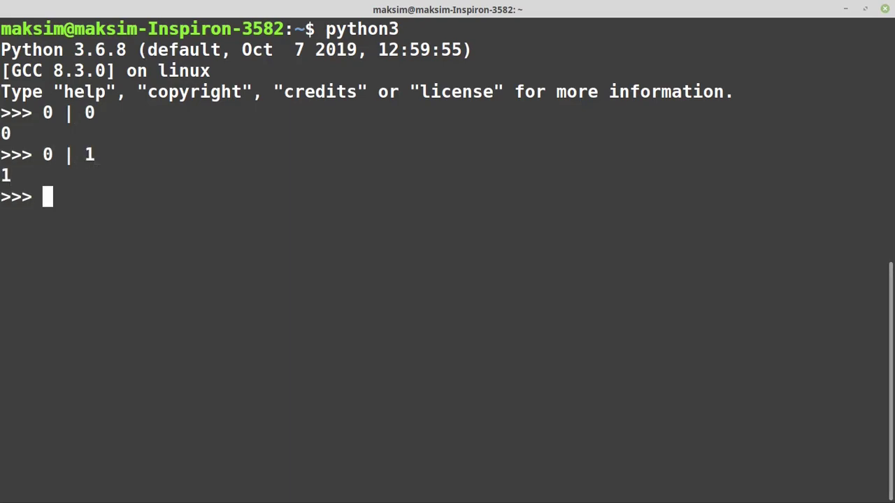
pyautogui.write('1 | 0')
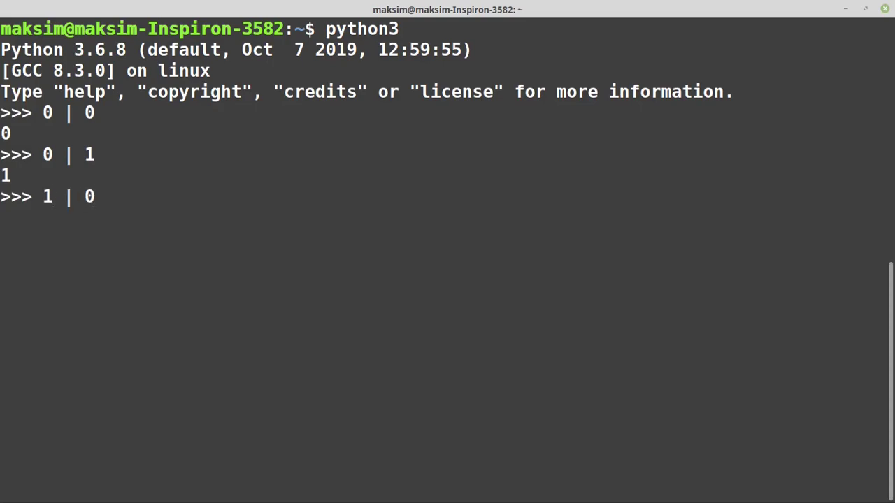
pyautogui.press('Return')
pyautogui.write('1 | 1')
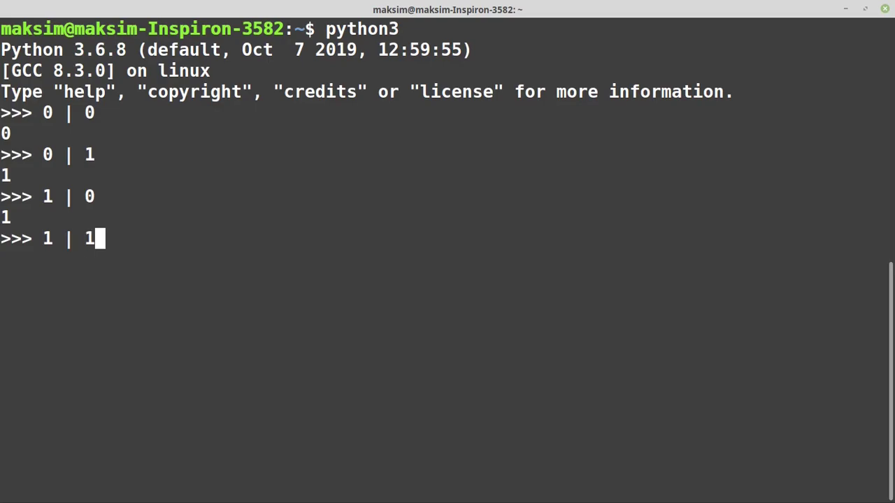
pyautogui.press('Return')
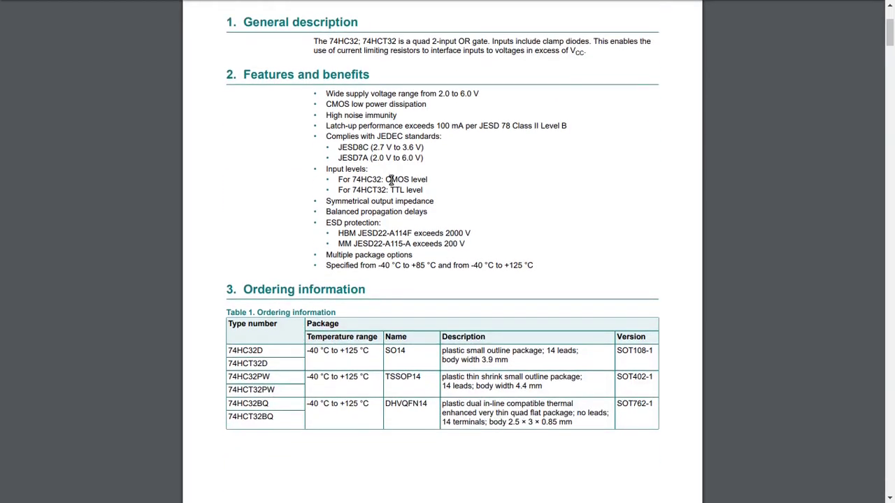
pyautogui.scroll(-7, 392, 179)
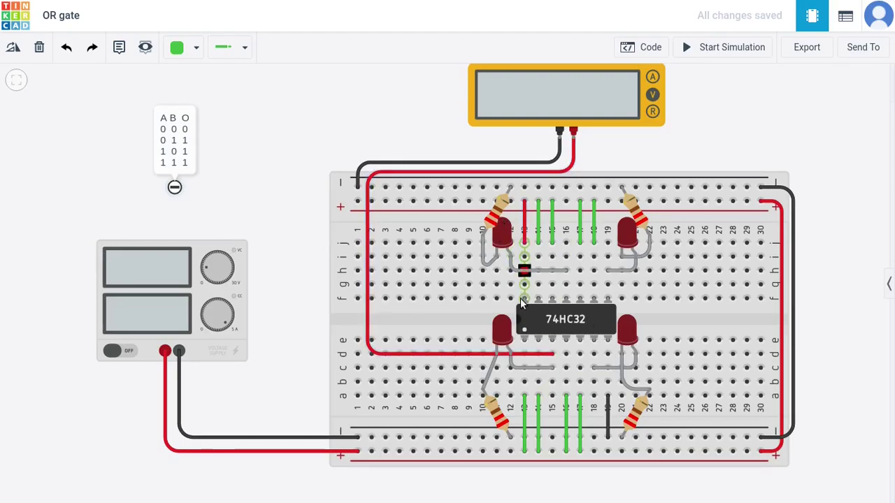
# Drag the short jumper in column 12, below the red wire, off the breadboard
pyautogui.moveTo(522, 300); pyautogui.dragTo(529, 201)
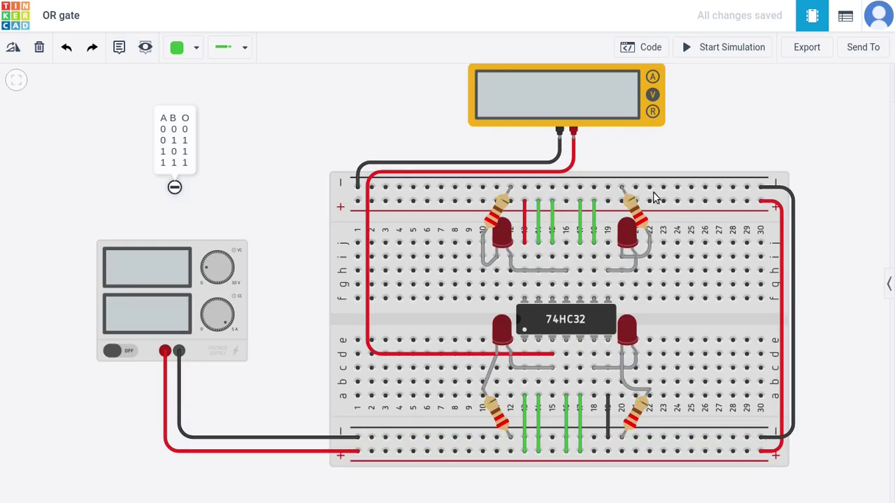
# Start the simulation so the supply shows 5.00 V and the multimeter reads 4.49 V
pyautogui.click(720, 47)
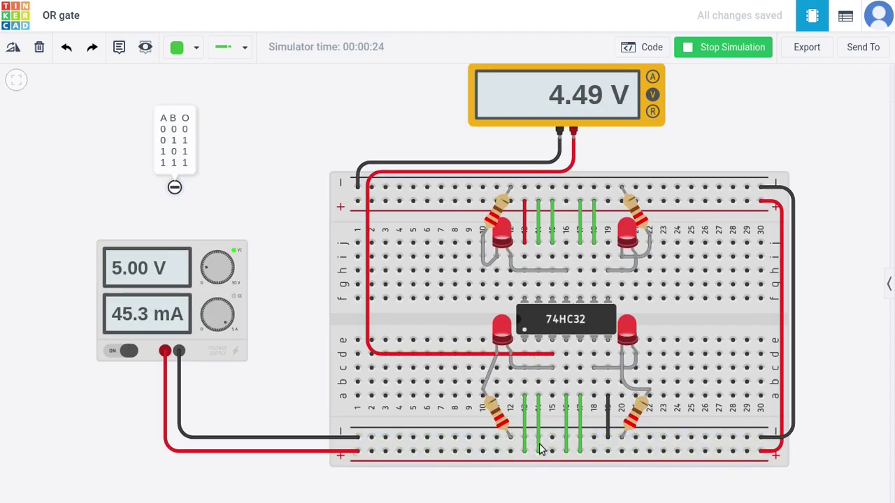
# Stop the simulation, delete two green input wires below the chip, and rerun after each deletion
pyautogui.click(710, 49)
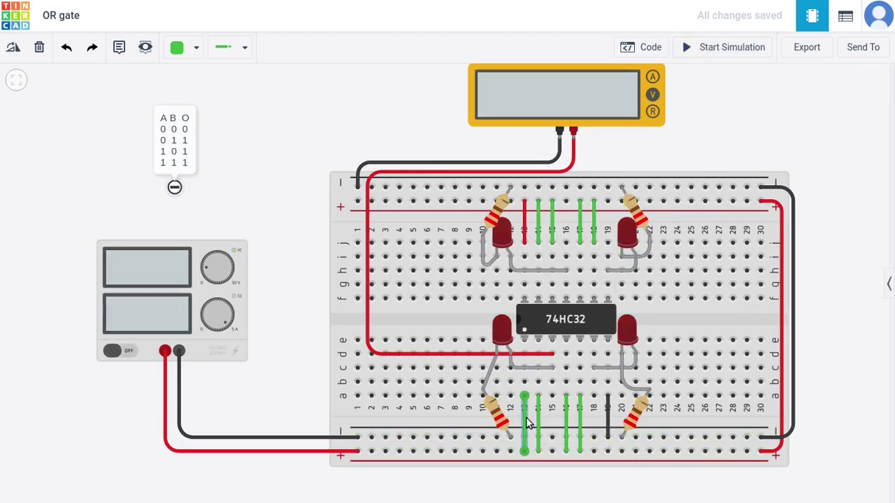
pyautogui.press('Delete')
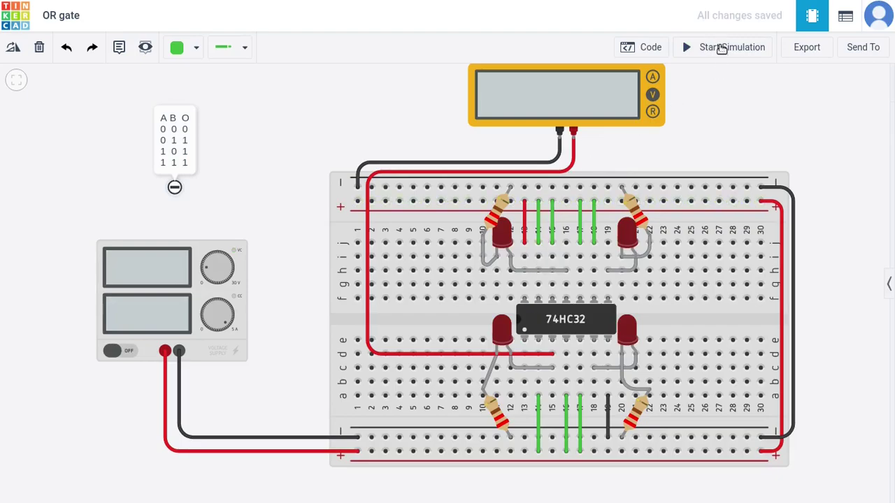
pyautogui.click(721, 48)
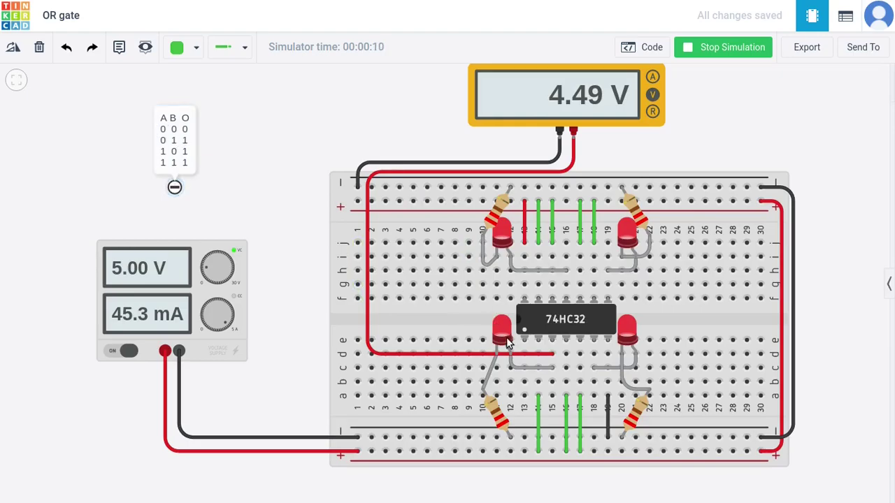
pyautogui.click(727, 49)
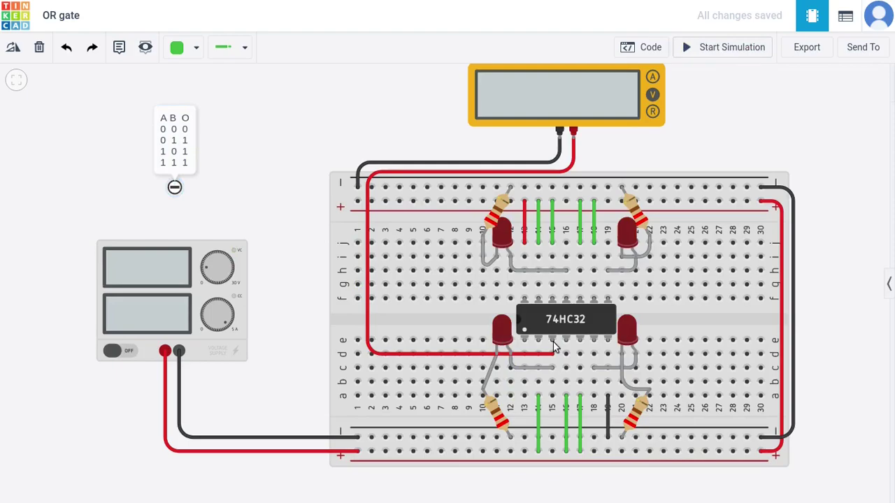
pyautogui.click(539, 415)
pyautogui.press('Delete')
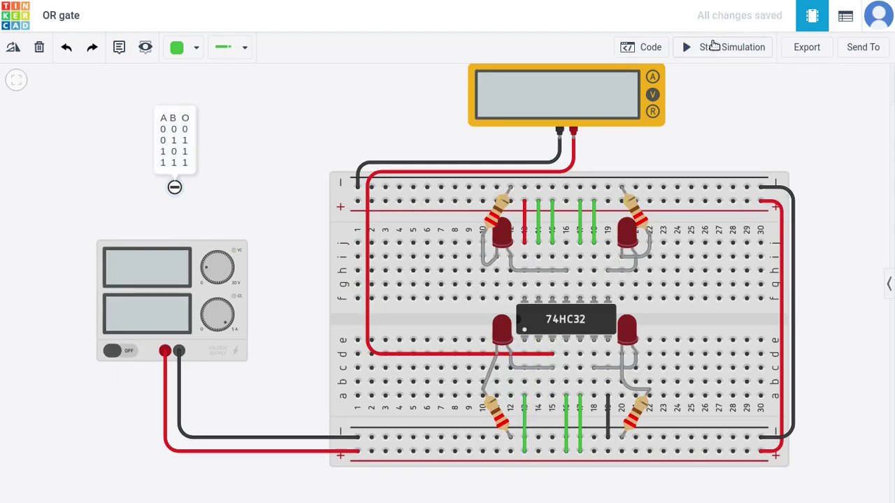
pyautogui.click(713, 46)
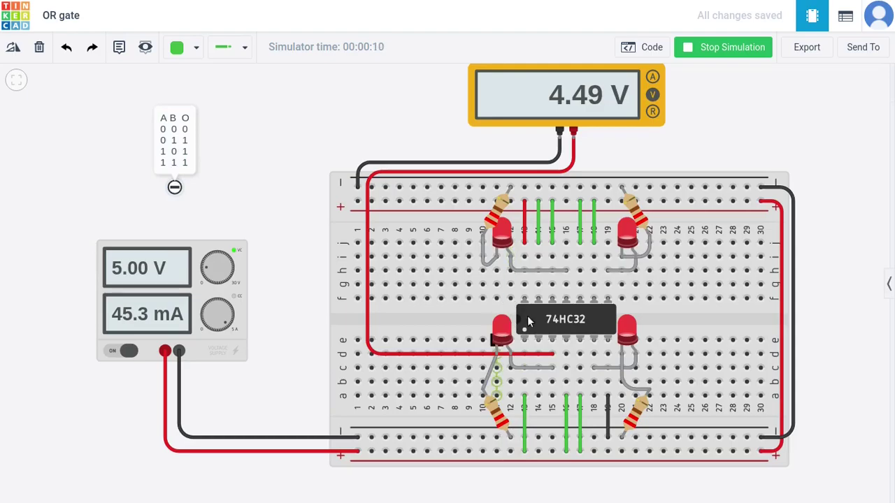
# Delete the last green wire in column 13 and rerun, leaving the output at 0.00 V
pyautogui.click(720, 47)
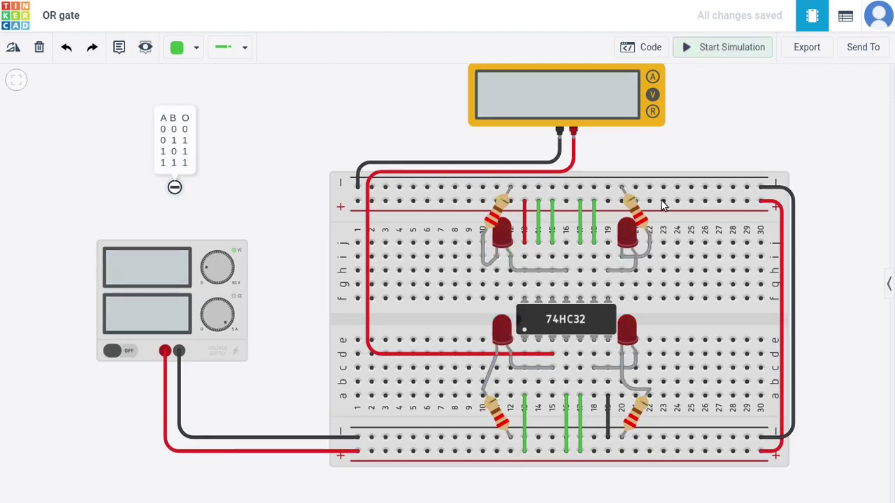
pyautogui.click(525, 429)
pyautogui.press('Delete')
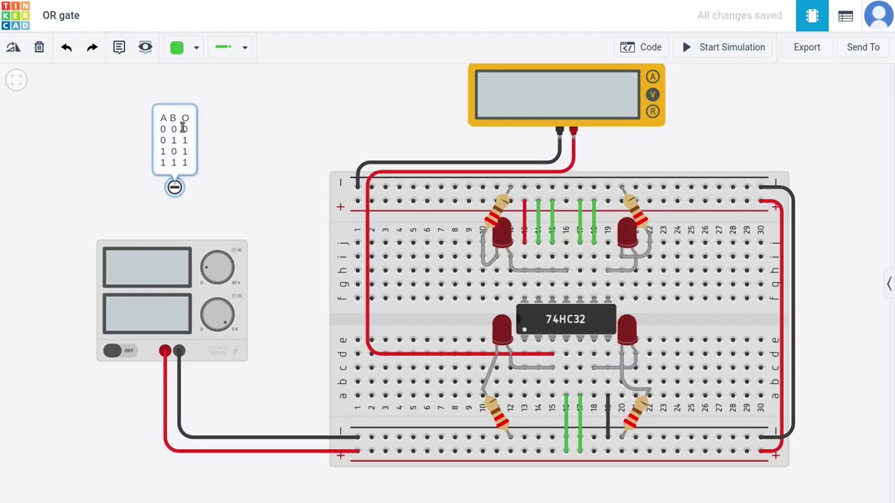
pyautogui.click(738, 47)
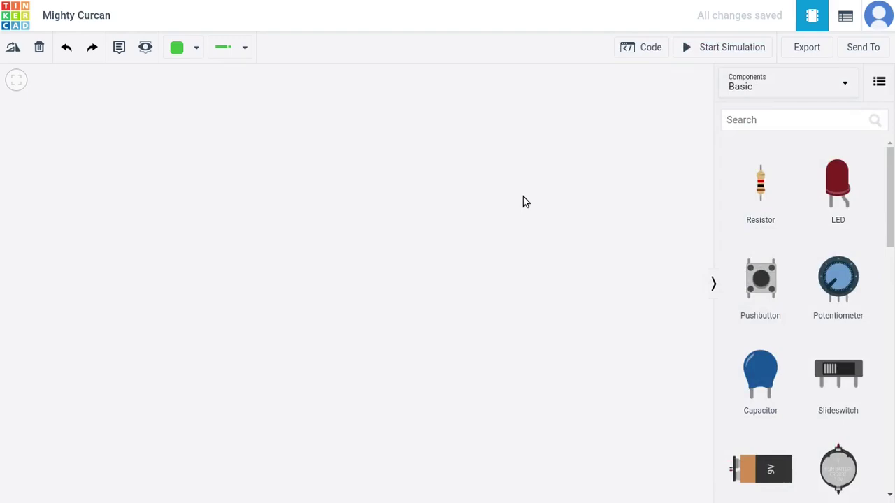
# Search the parts library for 'b' and place a Breadboard Small near the canvas centre
pyautogui.click(775, 126)
pyautogui.write('bre')
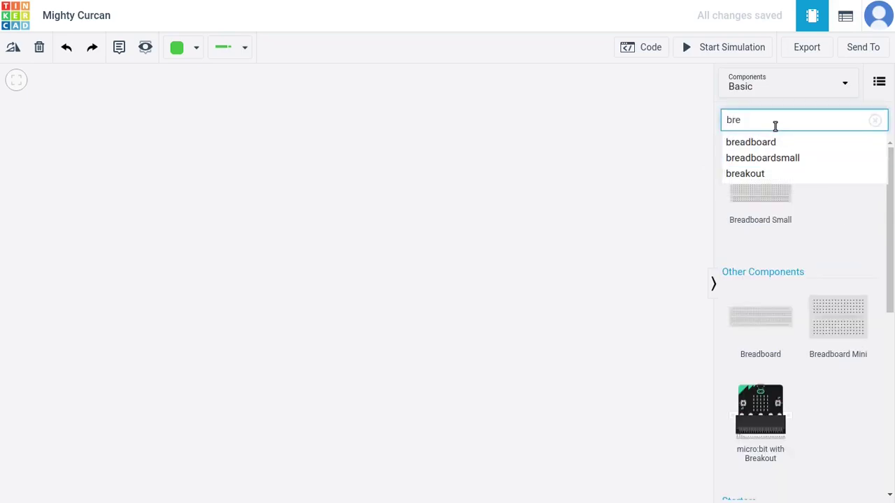
pyautogui.click(778, 193)
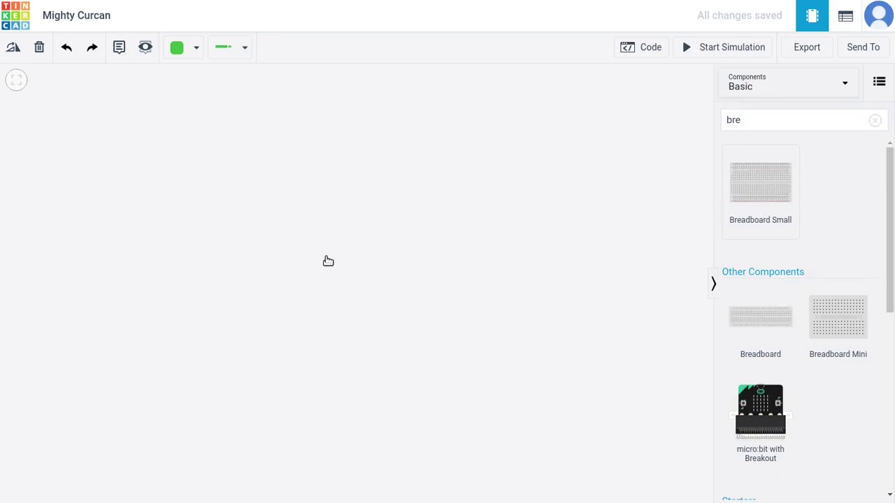
pyautogui.click(325, 219)
pyautogui.moveTo(325, 223); pyautogui.dragTo(399, 263)
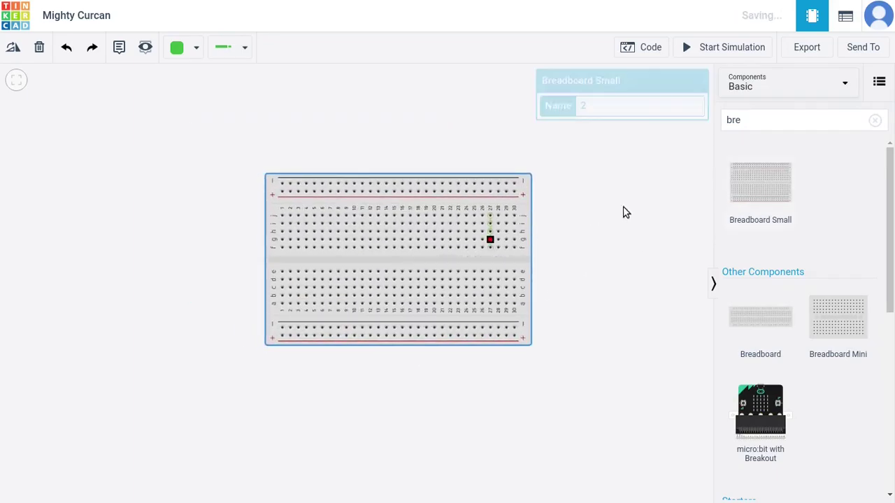
pyautogui.click(752, 121)
pyautogui.press('BackSpace')
pyautogui.press('BackSpace')
pyautogui.press('BackSpace')
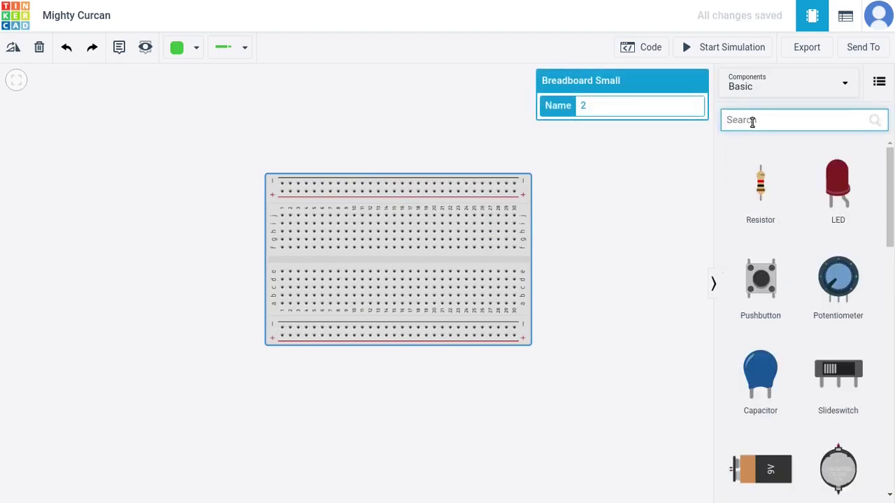
# Search 'instr', drop a Power Supply left of the breadboard, and zoom to fit both
pyautogui.write('instr')
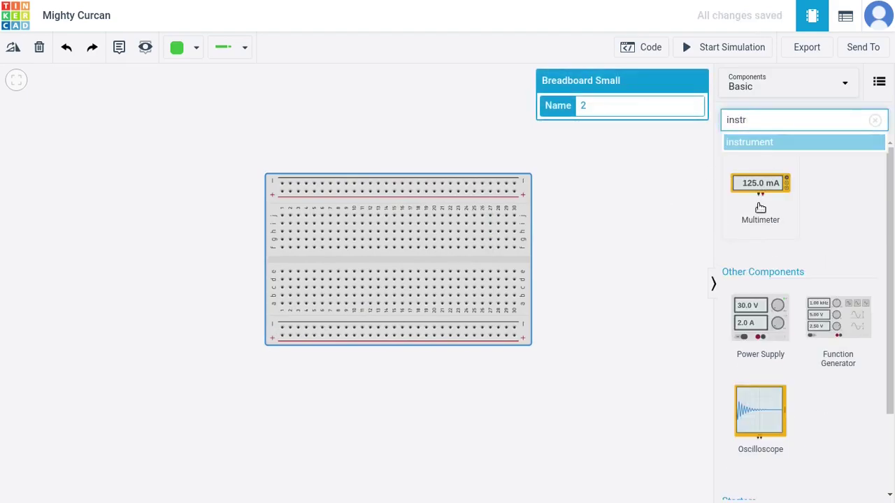
pyautogui.moveTo(762, 325); pyautogui.dragTo(176, 286)
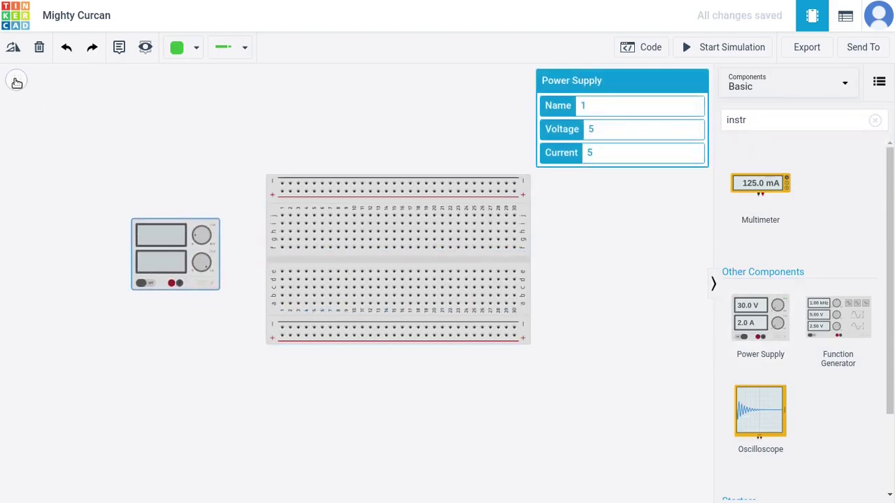
pyautogui.click(16, 80)
pyautogui.click(392, 132)
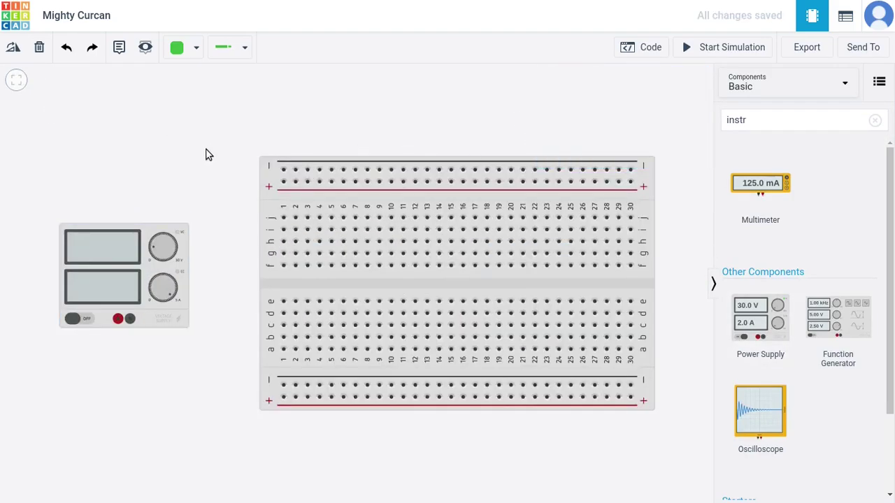
# Wire the supply's positive terminal down to the breadboard's bottom + rail
pyautogui.click(119, 320)
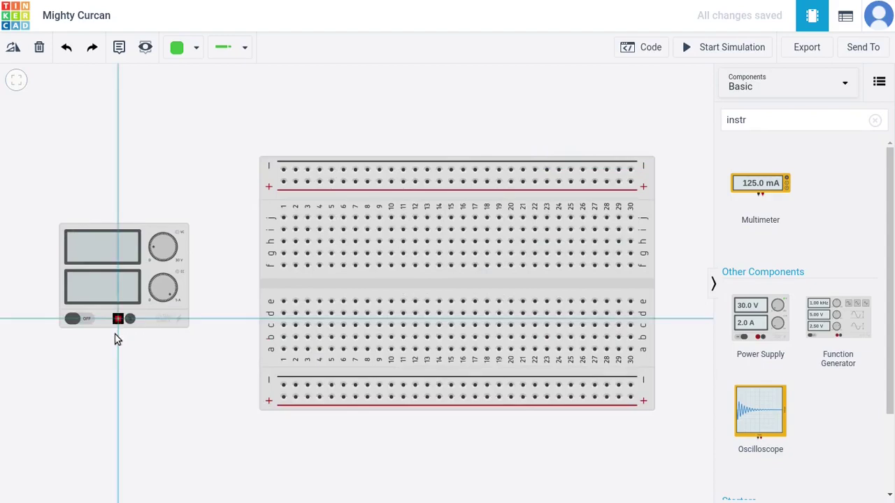
pyautogui.click(118, 405)
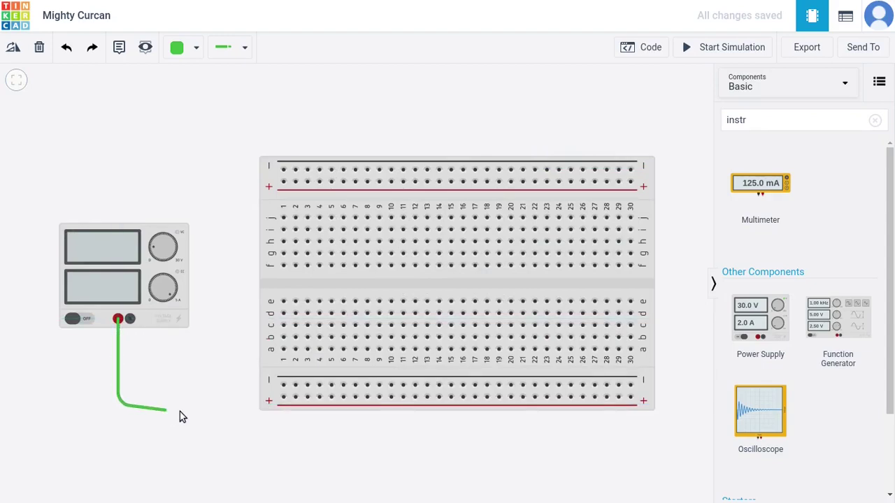
pyautogui.click(283, 396)
pyautogui.click(282, 398)
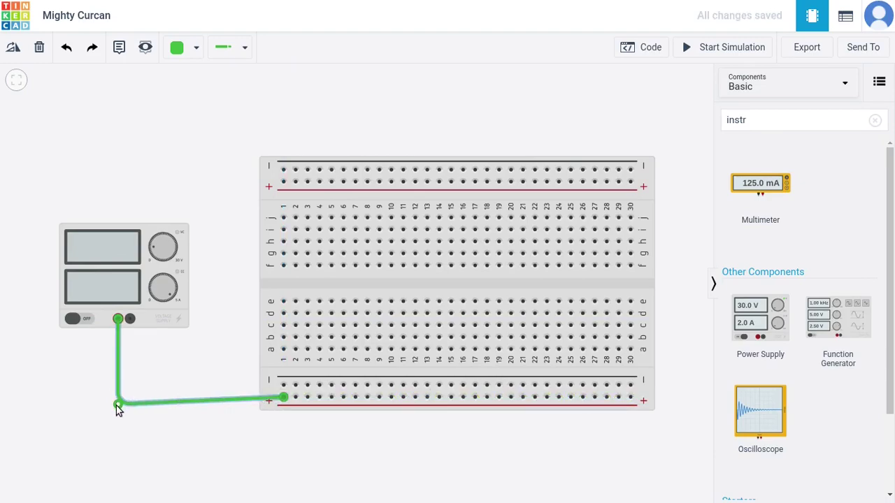
pyautogui.click(116, 400)
# Wire the negative terminal to the bottom − rail; colour that lead Black and the positive lead Red
pyautogui.click(129, 318)
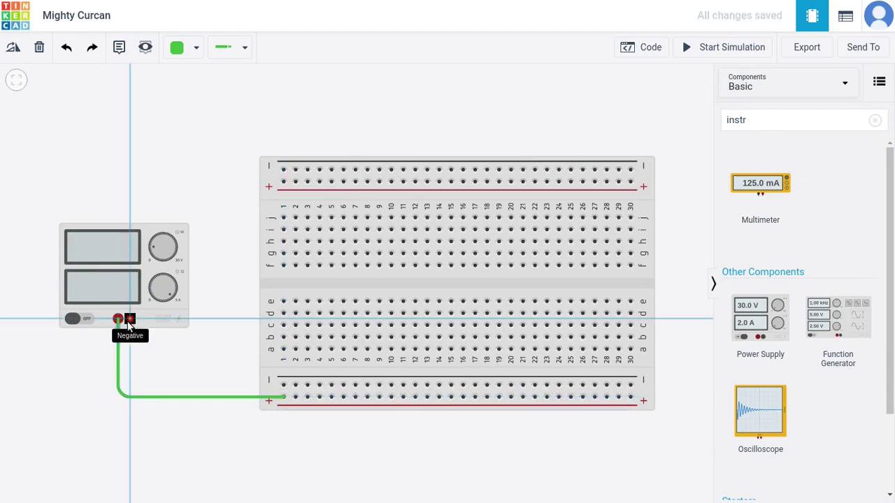
pyautogui.click(130, 384)
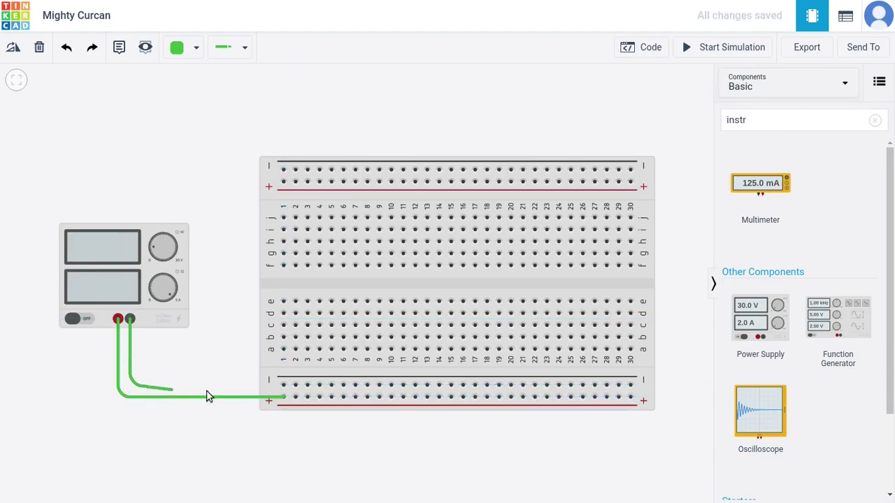
pyautogui.click(282, 385)
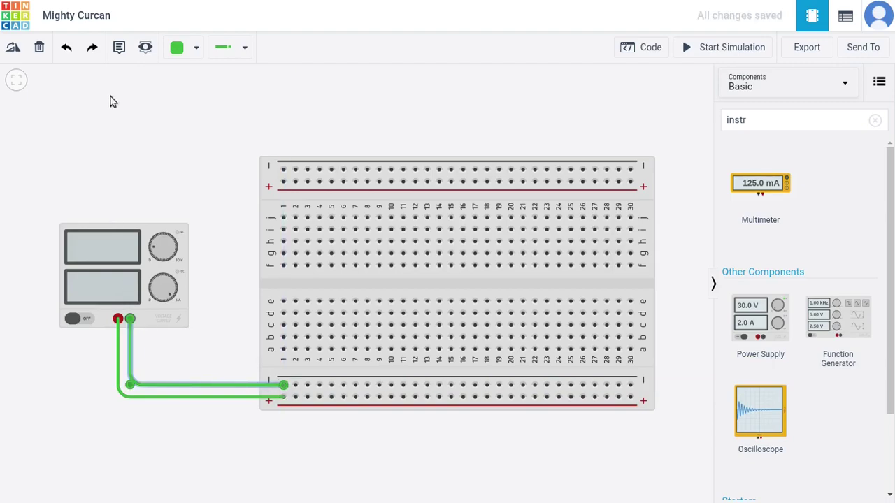
pyautogui.click(177, 48)
pyautogui.click(210, 89)
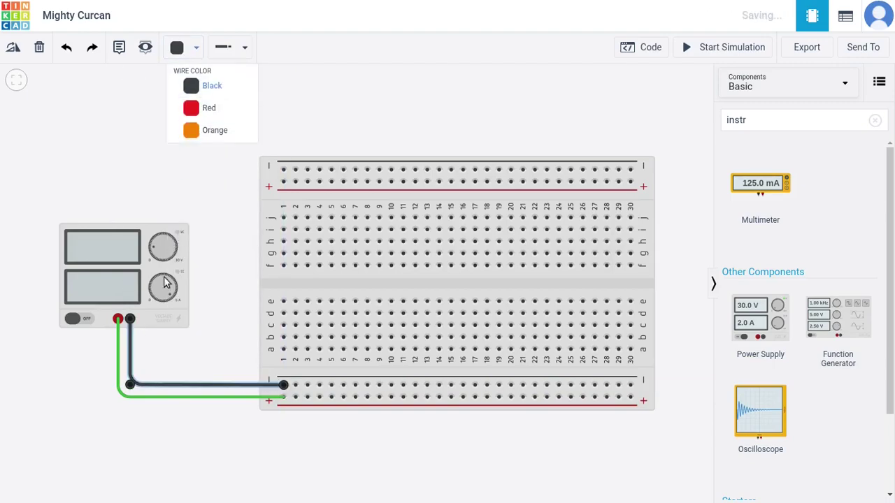
pyautogui.click(119, 350)
pyautogui.click(177, 47)
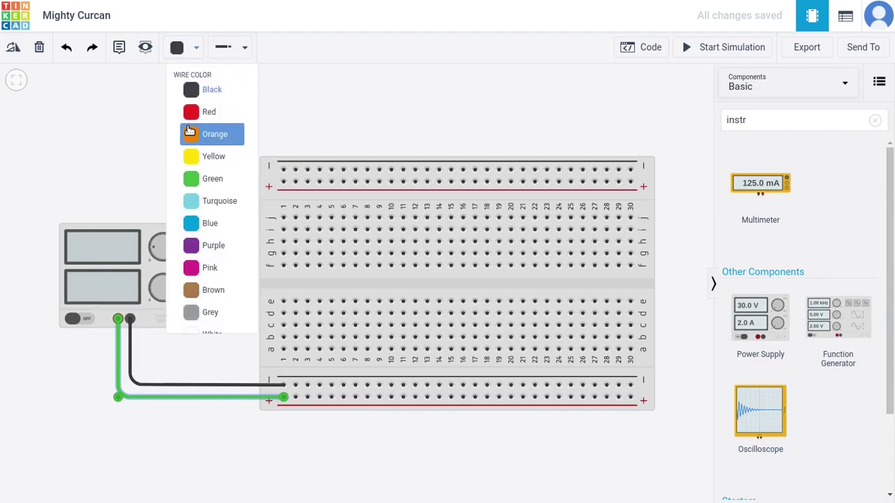
pyautogui.click(203, 114)
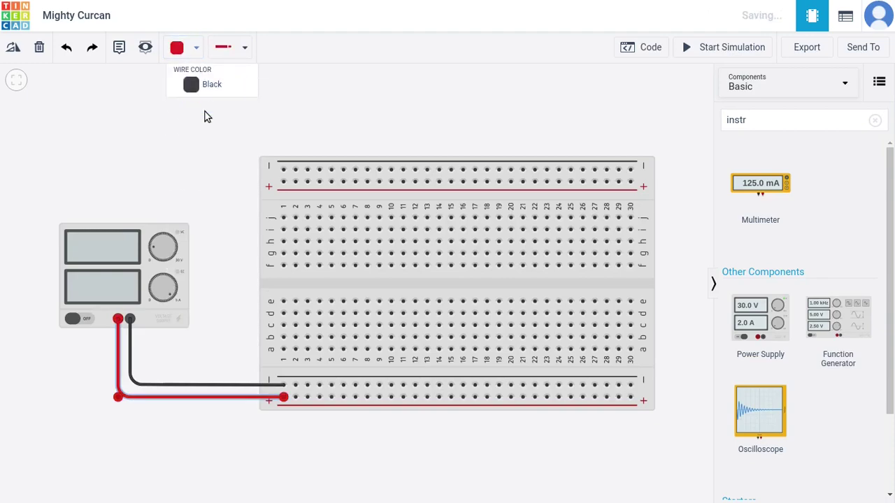
# Add a jumper from the bottom + rail's end up to the top + rail
pyautogui.click(631, 399)
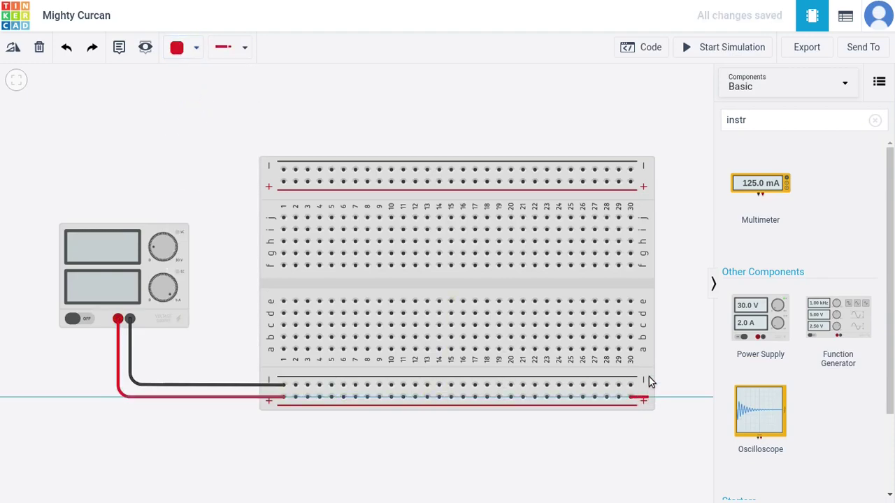
pyautogui.click(649, 382)
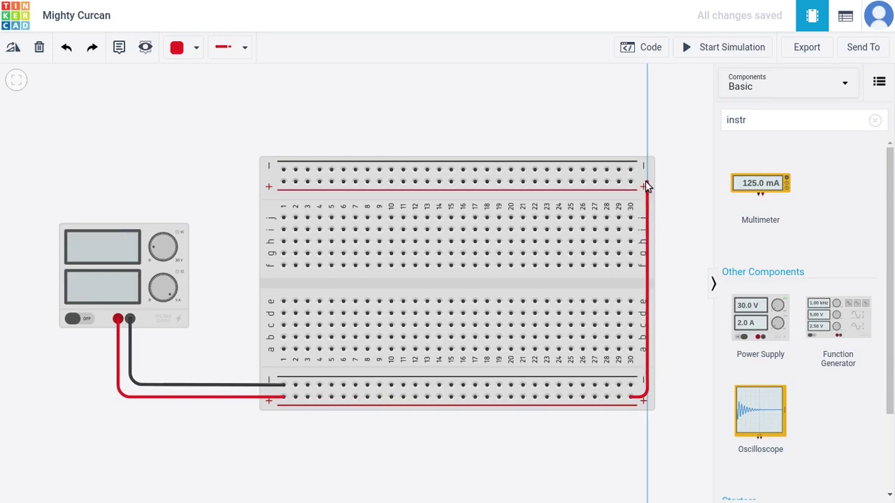
pyautogui.click(647, 184)
pyautogui.click(629, 182)
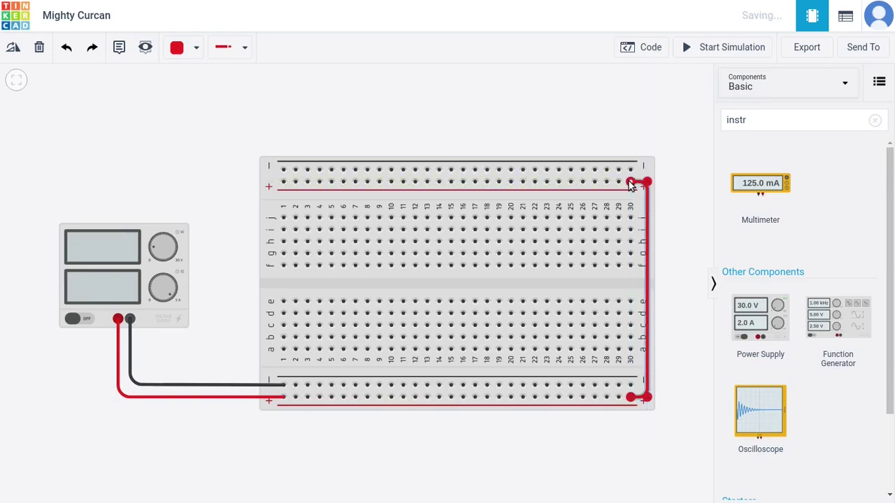
# Search 'logic' and drop the 74HC32 Quad OR gate across the breadboard's centre gap
pyautogui.click(679, 146)
pyautogui.click(782, 120)
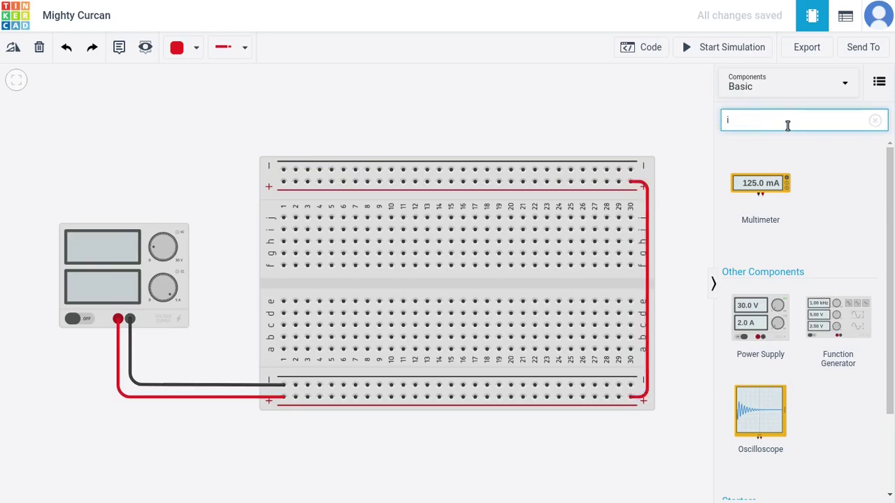
pyautogui.press('BackSpace')
pyautogui.write('logic')
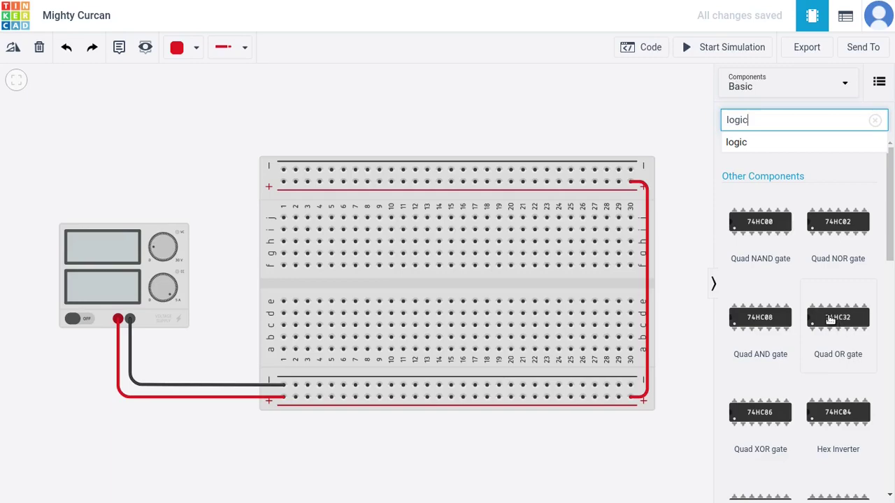
pyautogui.moveTo(840, 321); pyautogui.dragTo(460, 281)
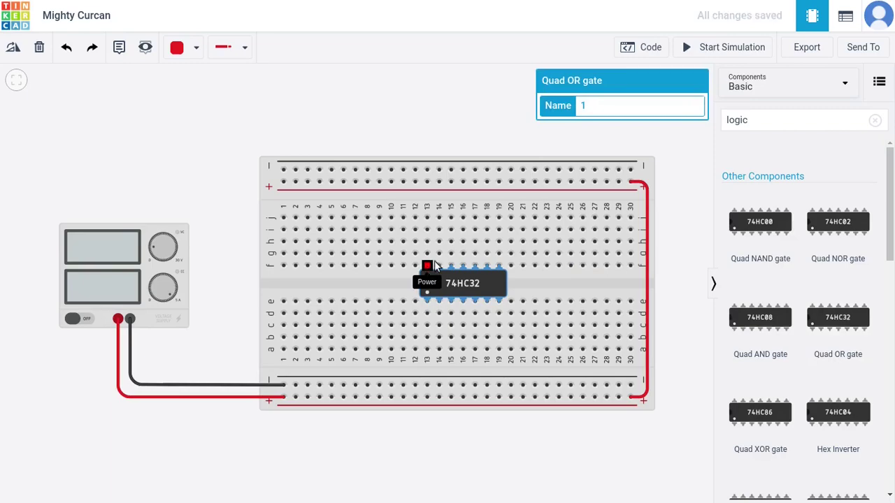
# Run a red wire from the top + rail to column 13 and a black ground wire from column 19
pyautogui.click(426, 182)
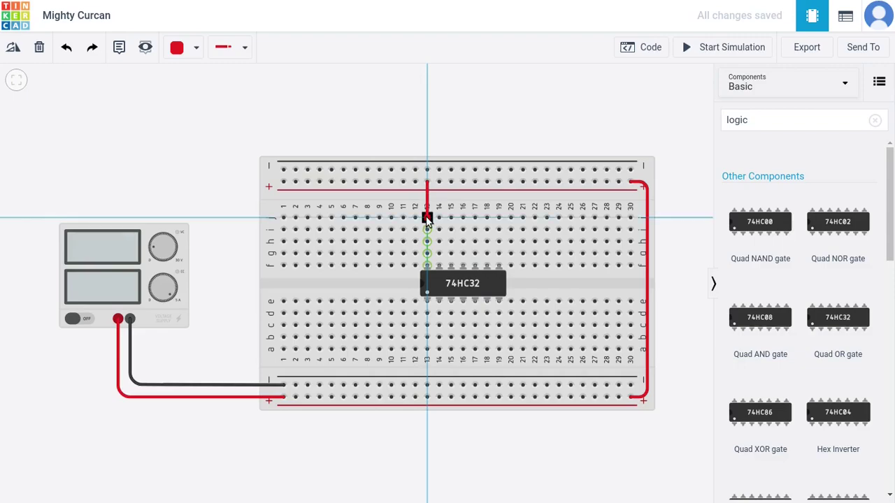
pyautogui.click(425, 216)
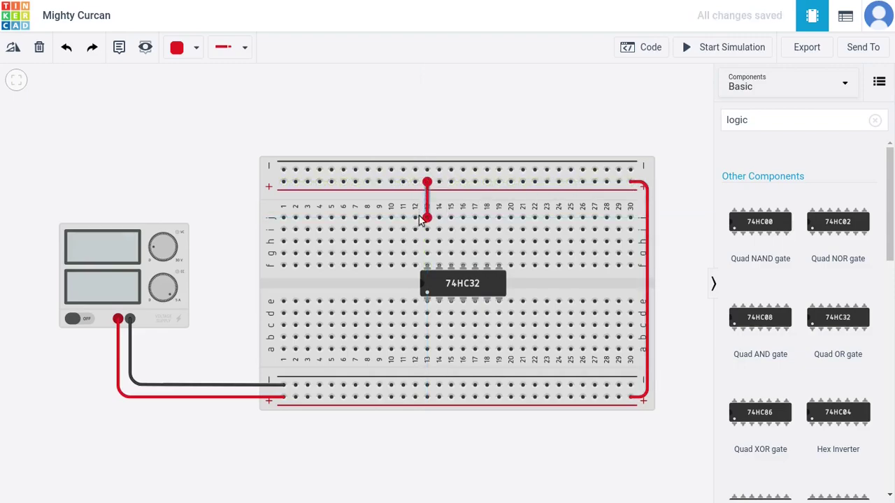
pyautogui.click(498, 350)
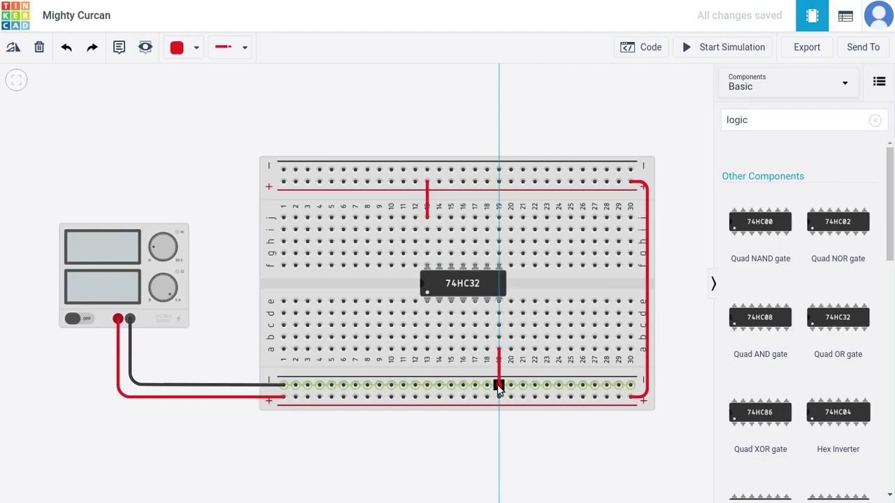
pyautogui.click(179, 50)
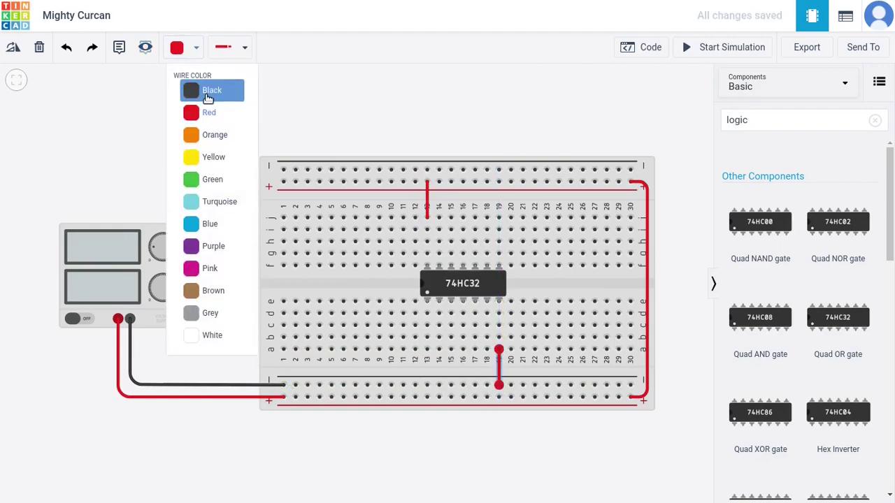
pyautogui.click(207, 96)
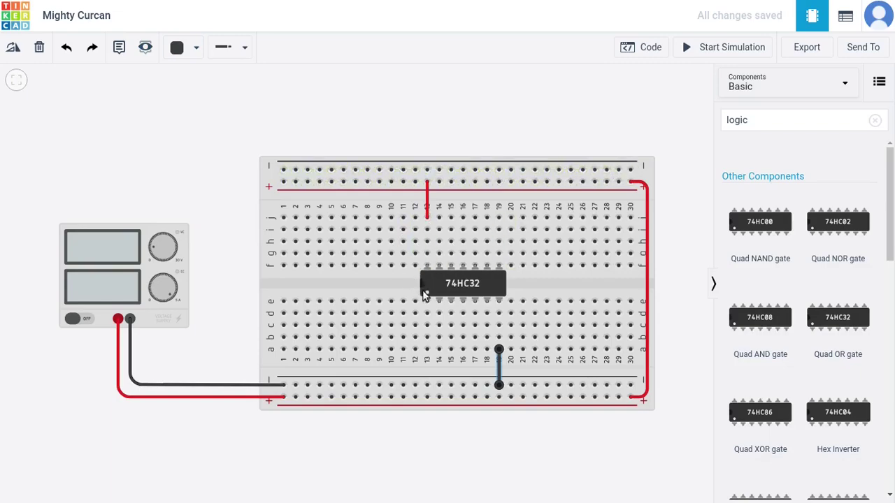
pyautogui.click(763, 124)
pyautogui.click(783, 84)
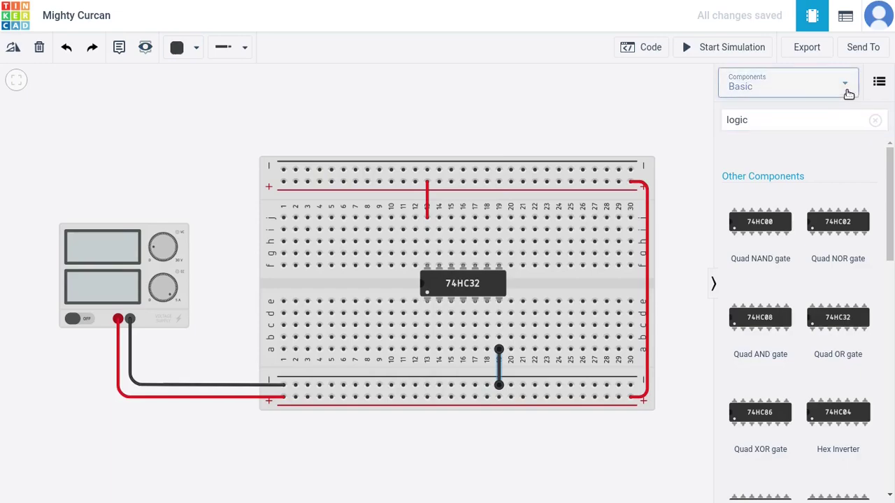
# Drop a red LED beside the 74HC32 and run a grey wire from Output 1 to its anode
pyautogui.click(756, 125)
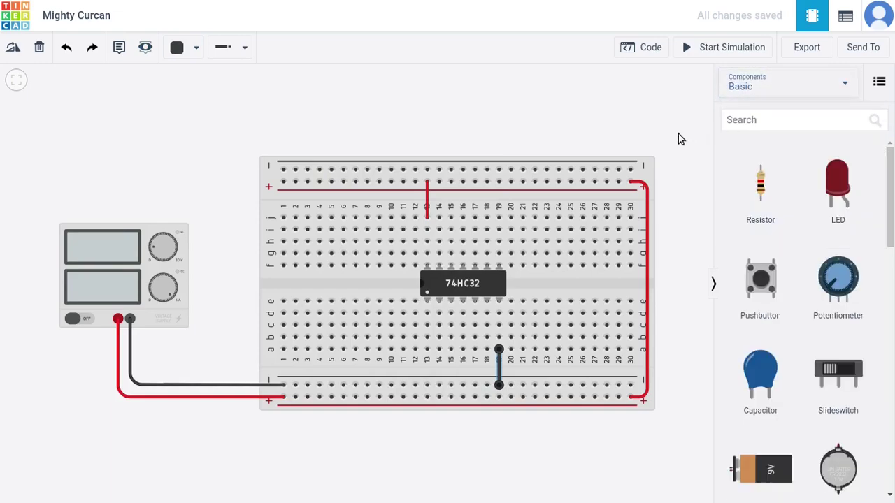
pyautogui.moveTo(835, 185); pyautogui.dragTo(392, 315)
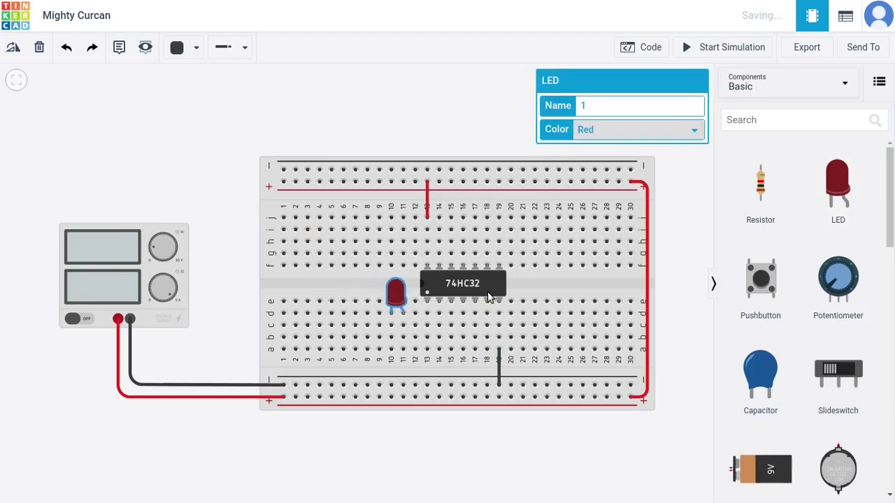
pyautogui.click(451, 301)
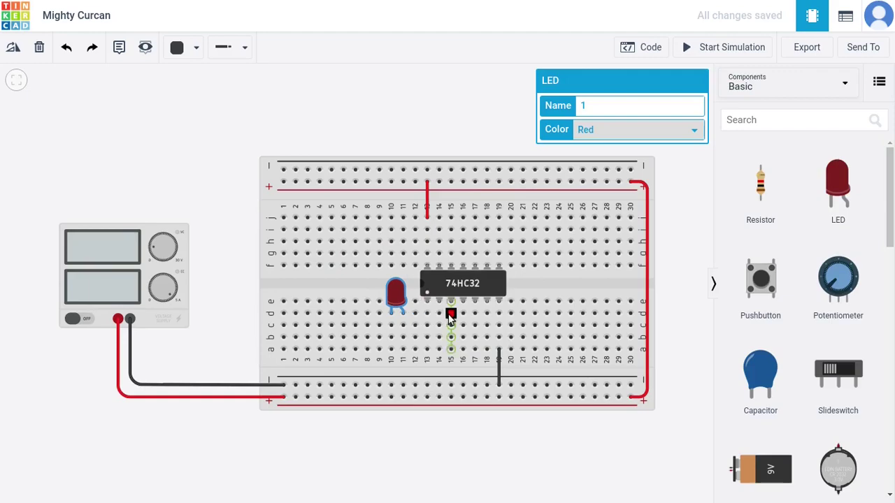
pyautogui.click(404, 314)
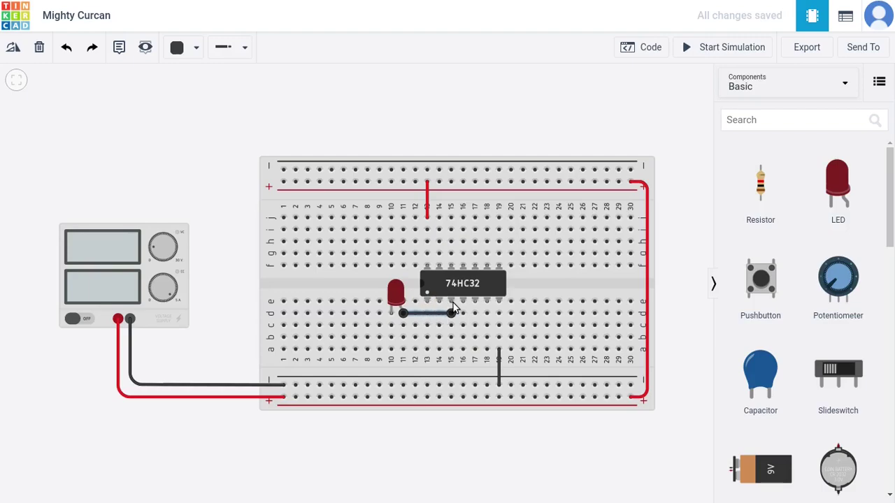
pyautogui.click(179, 47)
pyautogui.click(209, 312)
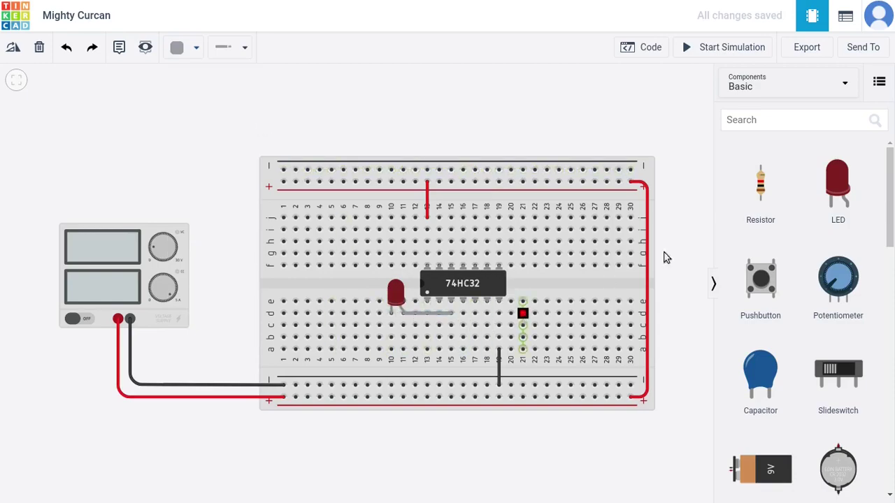
# Add a rotated 220 Ω resistor to the lower breadboard near column 9
pyautogui.moveTo(760, 190); pyautogui.dragTo(206, 146)
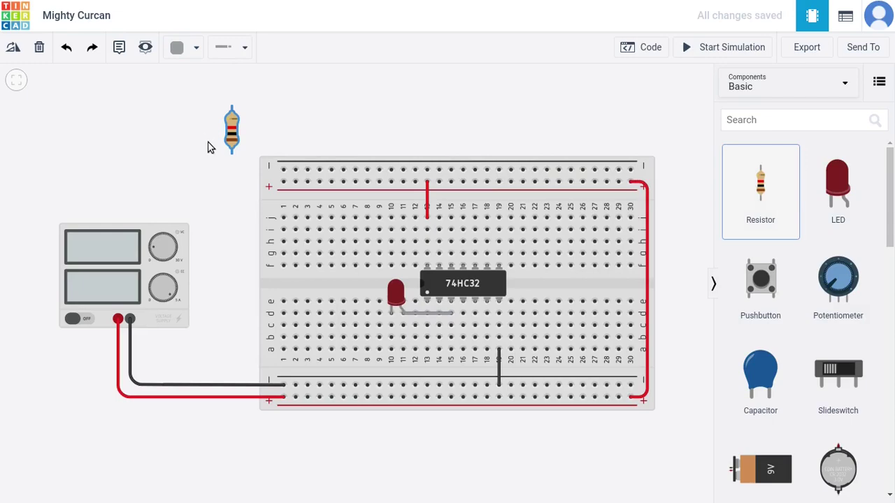
pyautogui.click(13, 47)
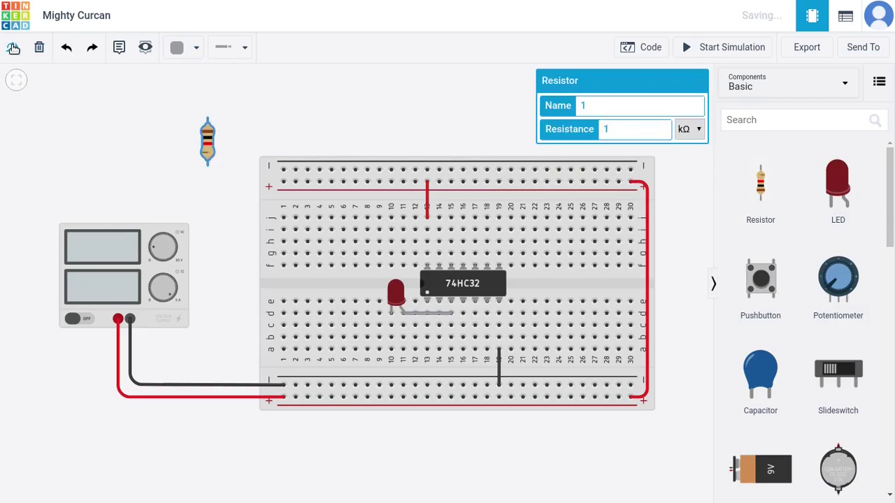
pyautogui.click(13, 47)
pyautogui.click(13, 48)
pyautogui.click(13, 48)
pyautogui.click(13, 48)
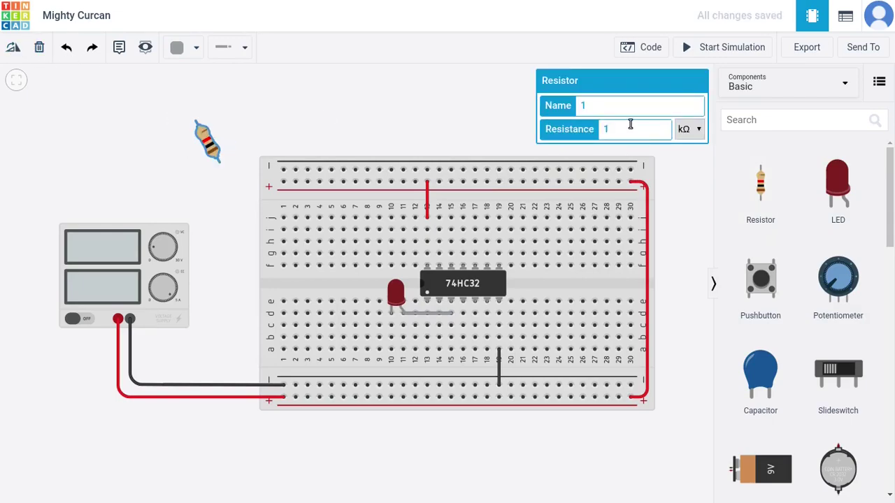
pyautogui.write('220')
pyautogui.click(692, 129)
pyautogui.click(683, 192)
pyautogui.moveTo(210, 143); pyautogui.dragTo(381, 375)
# Wire the resistor's upper end to the LED's other leg, bending the wire around a corner
pyautogui.click(367, 343)
pyautogui.click(391, 313)
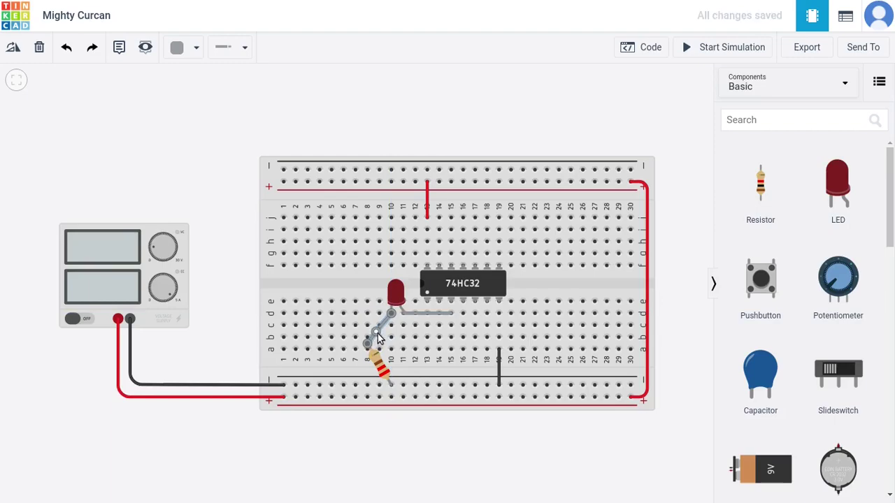
pyautogui.moveTo(378, 333); pyautogui.dragTo(368, 316)
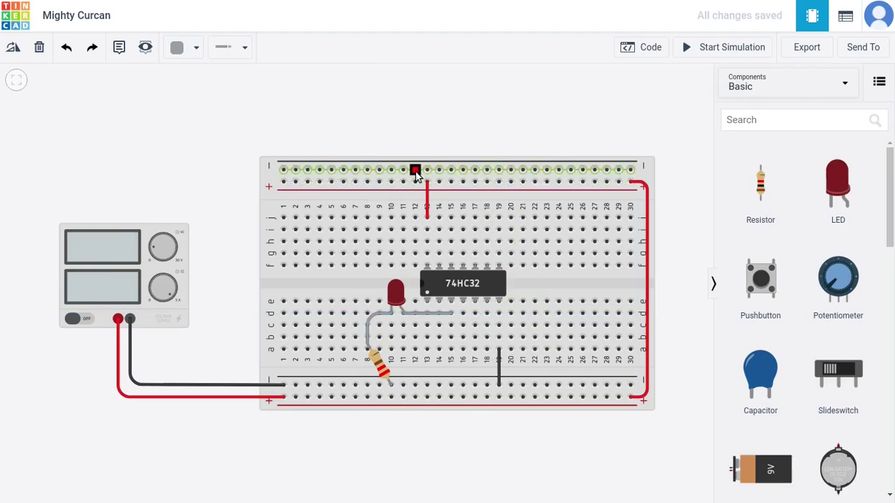
pyautogui.click(706, 54)
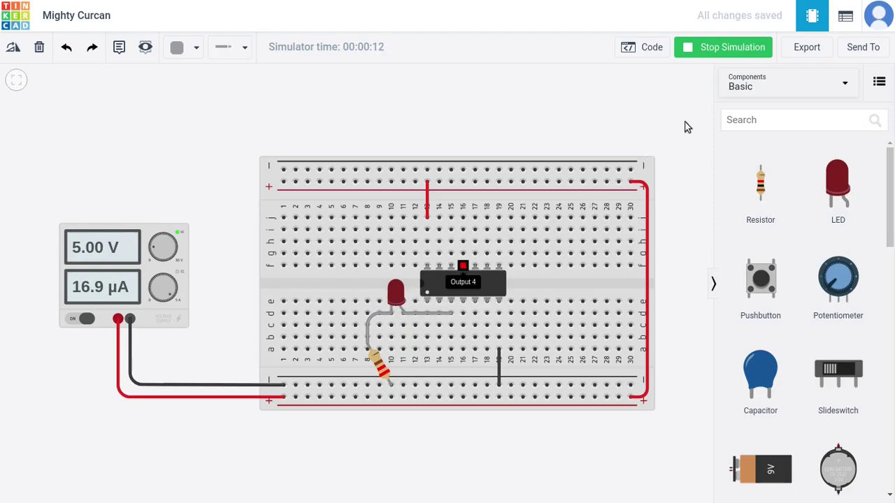
pyautogui.click(712, 48)
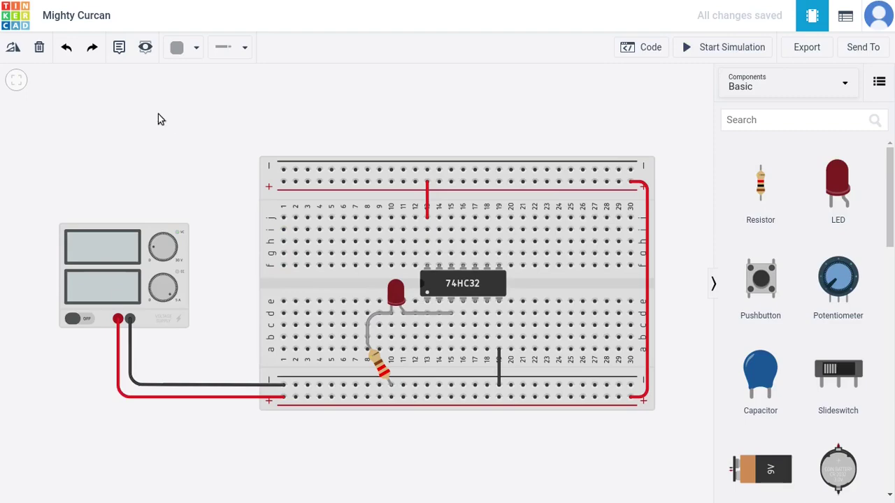
# Run a green wire from the bottom + rail to row a, column 13, then test in simulation
pyautogui.click(176, 47)
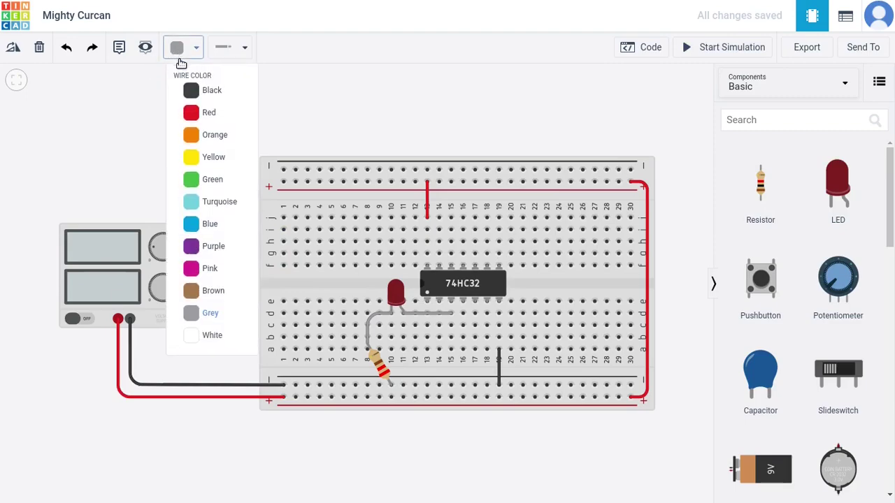
pyautogui.click(205, 180)
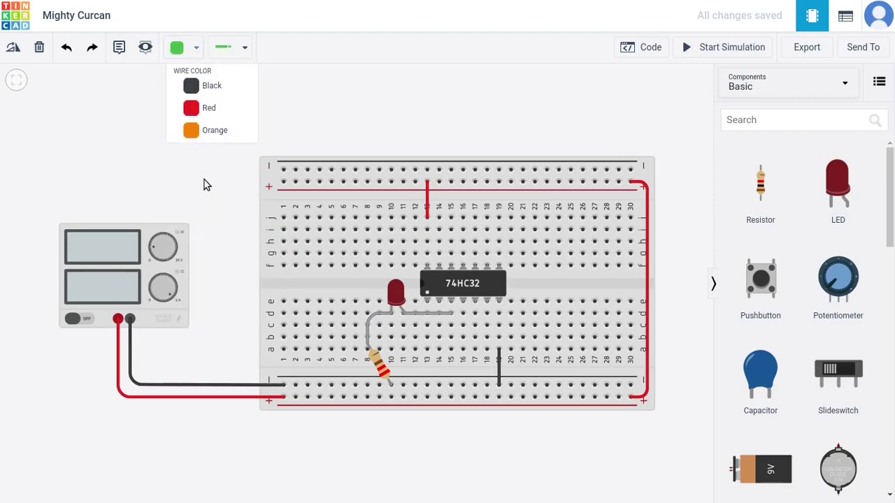
pyautogui.click(428, 400)
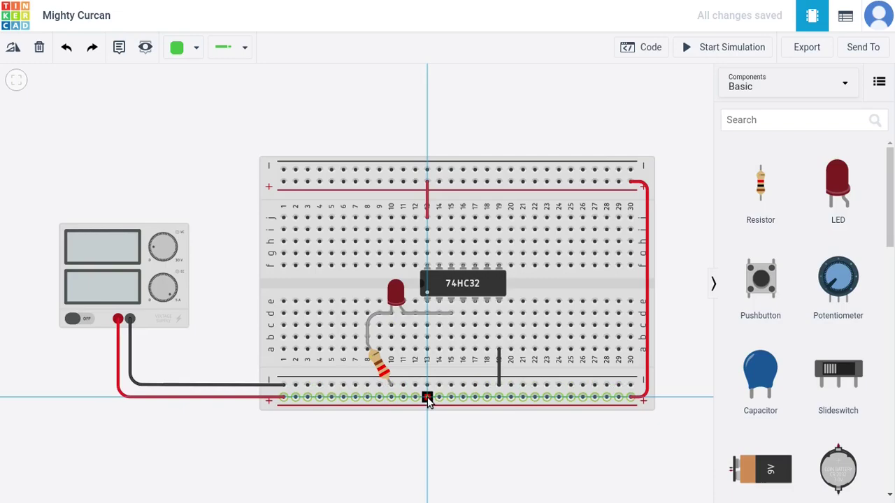
pyautogui.click(427, 349)
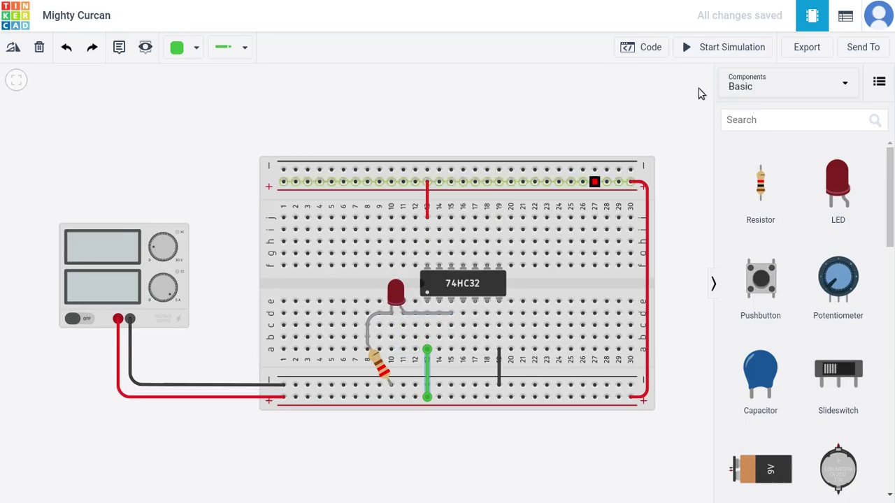
pyautogui.click(711, 43)
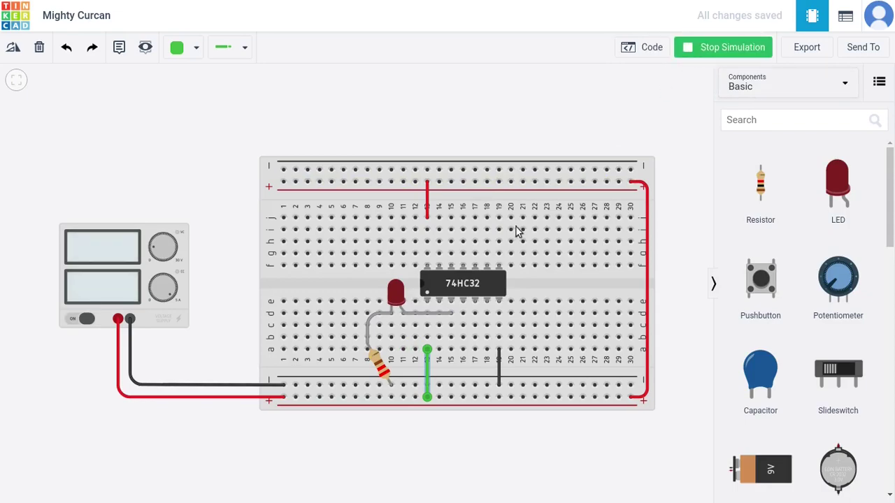
pyautogui.click(713, 50)
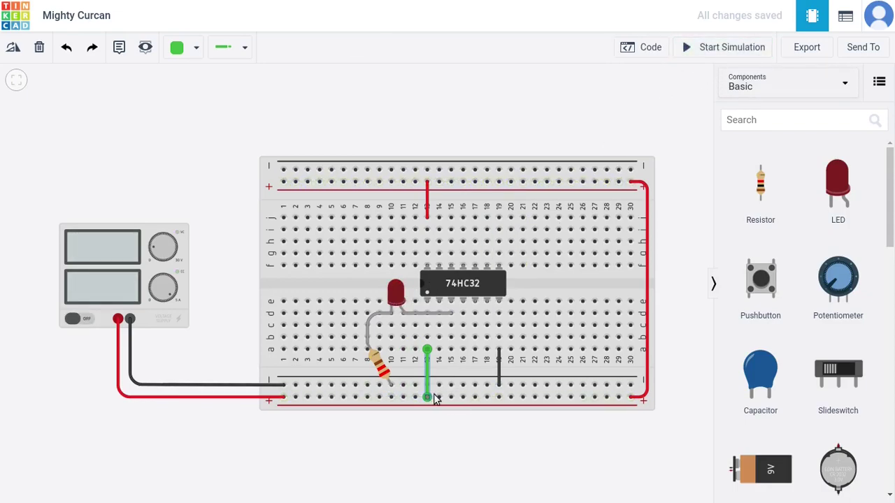
# Shift the green wire's both ends to column 14 and rerun the simulation
pyautogui.moveTo(427, 397); pyautogui.dragTo(439, 397)
pyautogui.moveTo(427, 348); pyautogui.dragTo(438, 349)
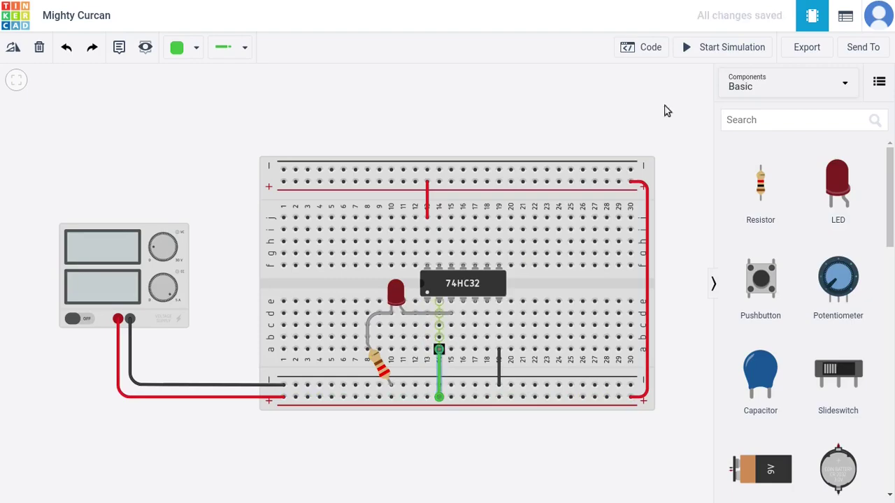
pyautogui.click(703, 49)
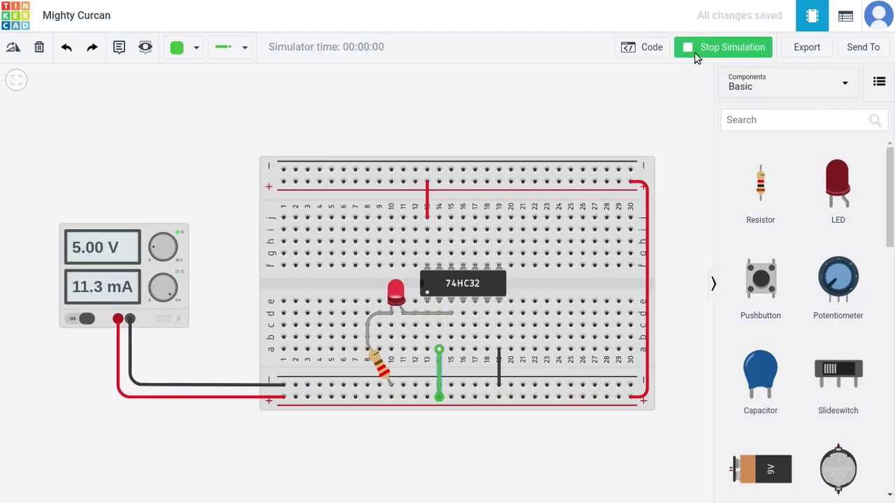
pyautogui.click(695, 55)
# Add a second green wire from the + rail to row a, column 13, and simulate
pyautogui.click(427, 396)
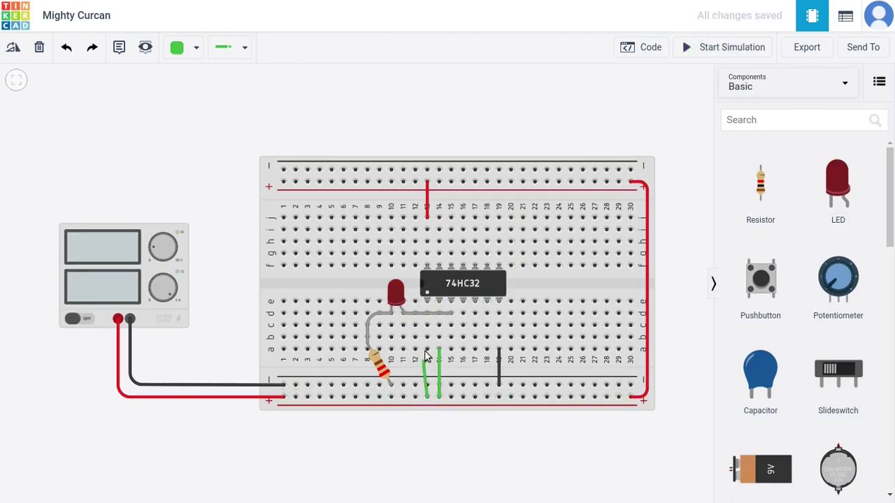
pyautogui.click(426, 350)
pyautogui.click(626, 113)
pyautogui.click(718, 49)
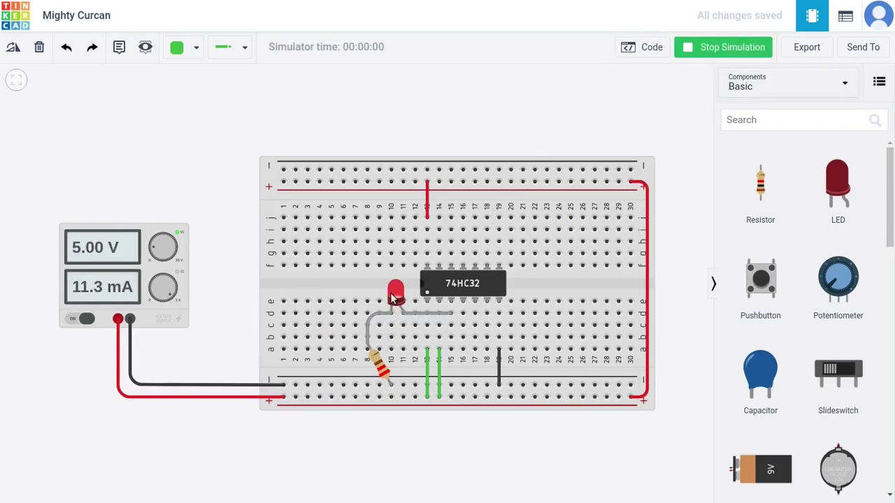